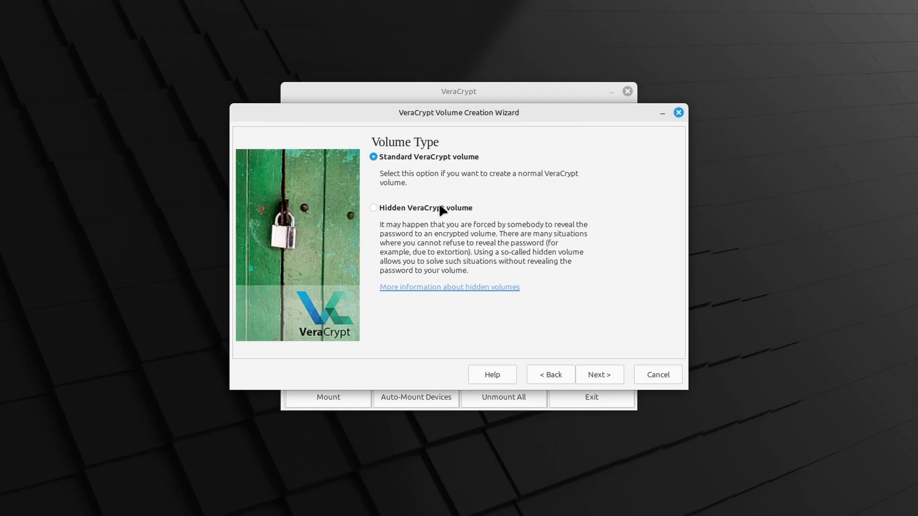
Choose to create a hidden VeraCrypt volume and continue the wizard
{"action": "left_click", "coordinate": [414, 208]}
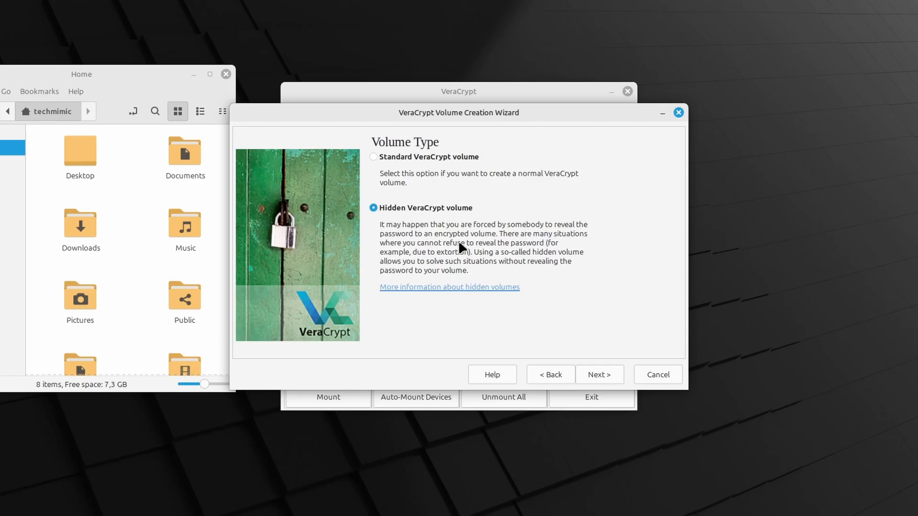
{"action": "left_click", "coordinate": [601, 374]}
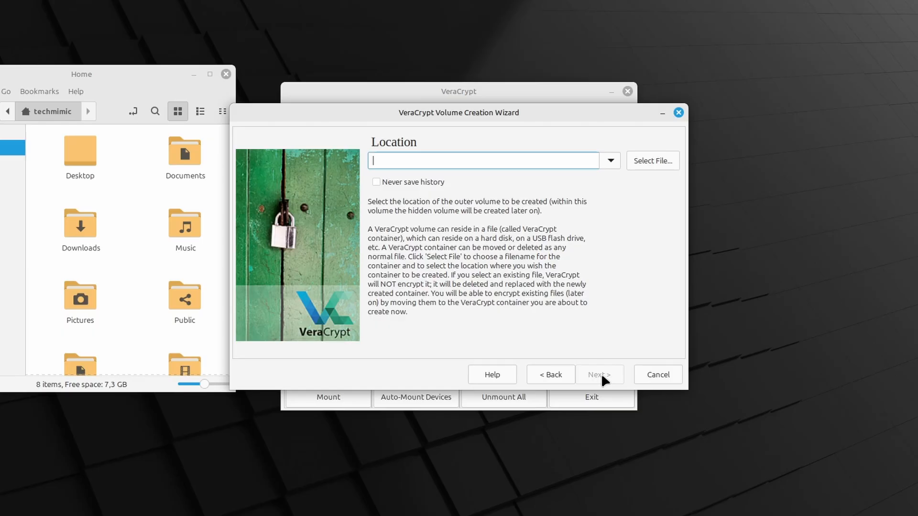
Specify a new volume file named secret_container_hidden_volume in the Documents folder as the location
{"action": "left_click", "coordinate": [655, 160]}
{"action": "double_click", "coordinate": [297, 130]}
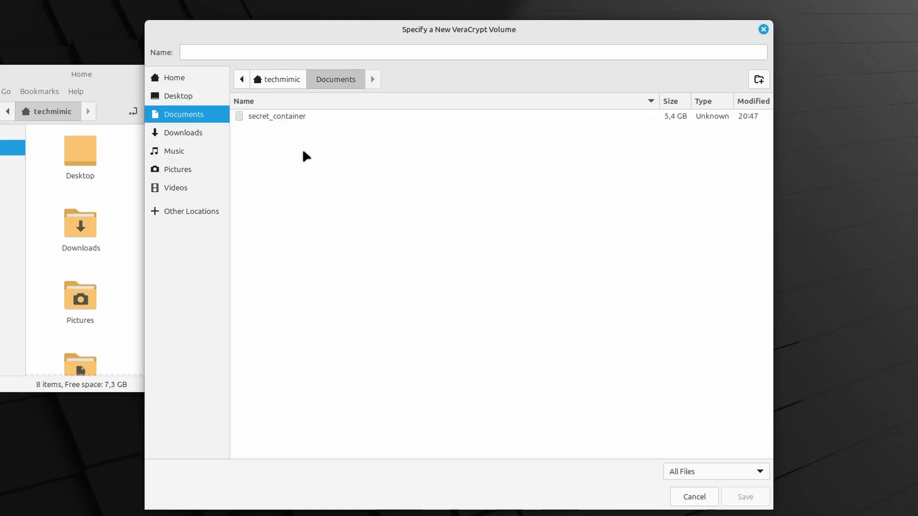
{"action": "left_click", "coordinate": [265, 52]}
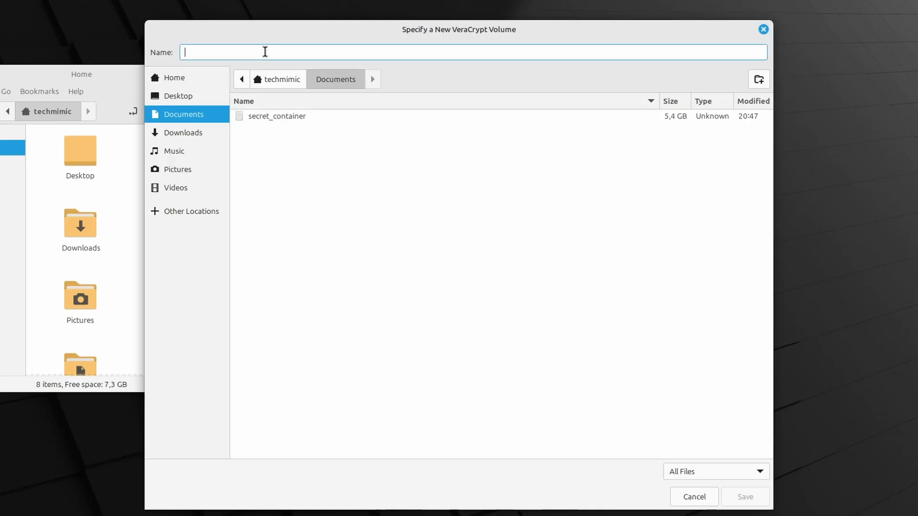
{"action": "type", "text": "secret_container"}
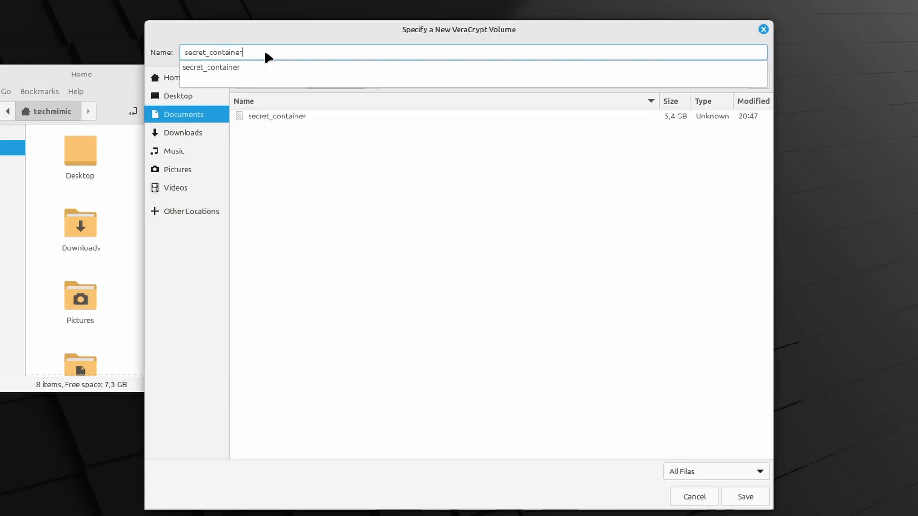
{"action": "type", "text": "_hidden_volume"}
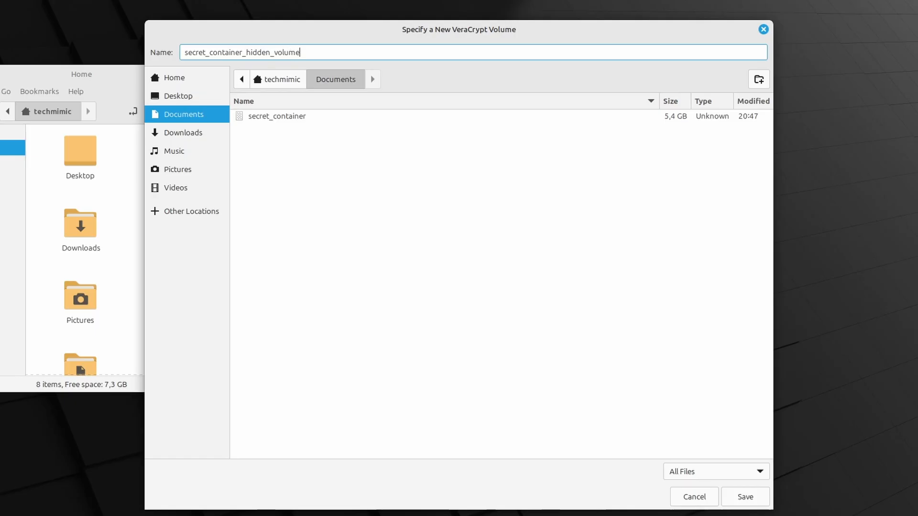
{"action": "left_click", "coordinate": [742, 498]}
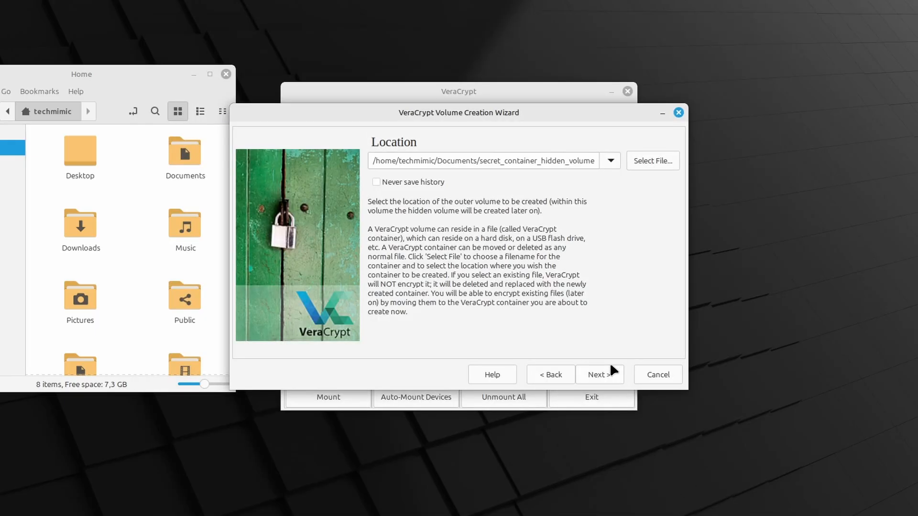
Enable Never save history and keep the default AES and SHA-512 outer volume encryption options
{"action": "left_click", "coordinate": [411, 182]}
{"action": "left_click", "coordinate": [592, 375]}
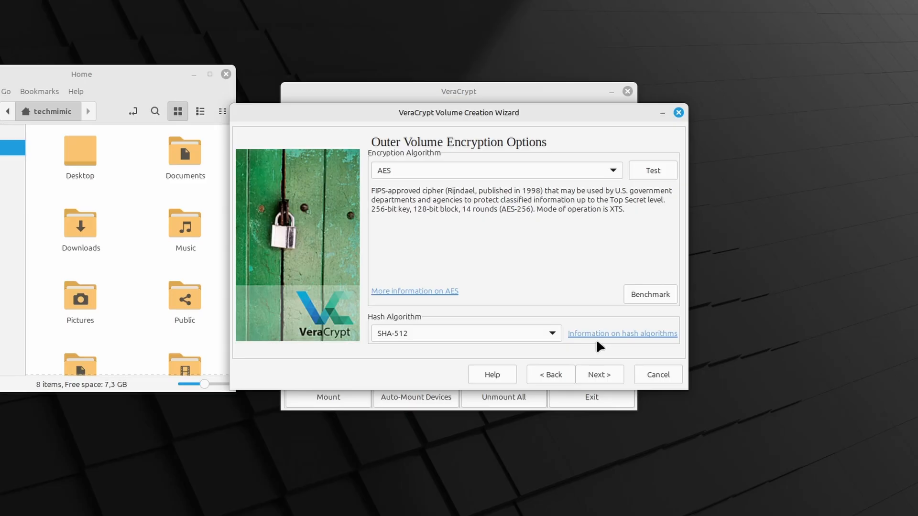
{"action": "left_click", "coordinate": [598, 374]}
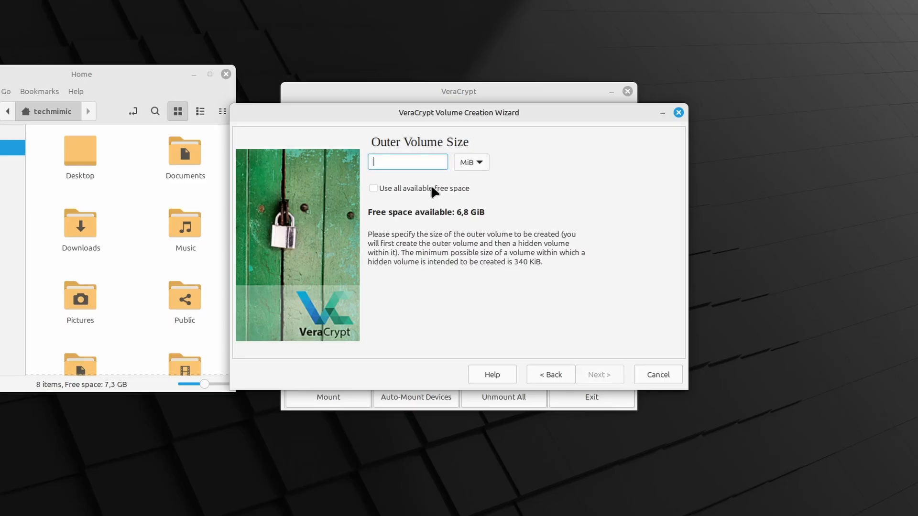
Set the outer volume size to 2 GiB and continue
{"action": "type", "text": "2"}
{"action": "left_click", "coordinate": [465, 162]}
{"action": "left_click", "coordinate": [465, 181]}
{"action": "left_click", "coordinate": [598, 375]}
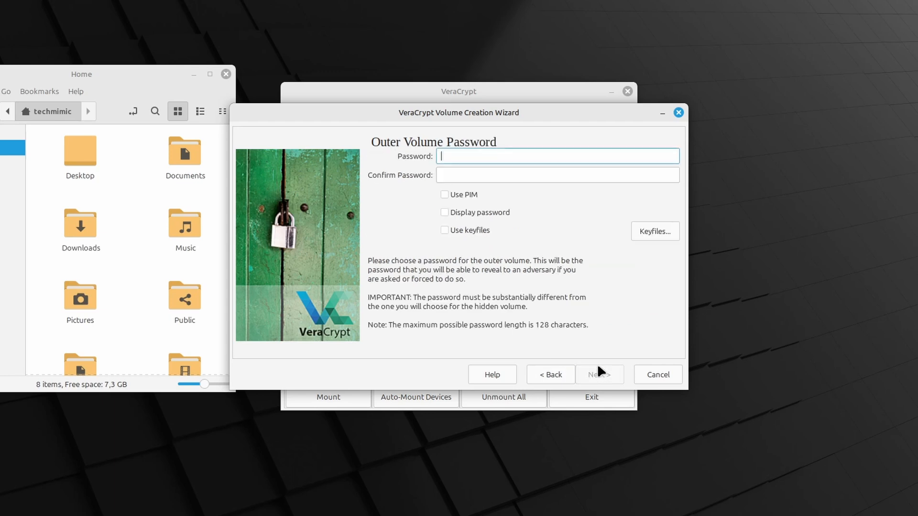
Enter and confirm the outer volume password, then continue to create the outer volume
{"action": "type", "text": "••••••••••••"}
{"action": "key", "text": "Tab"}
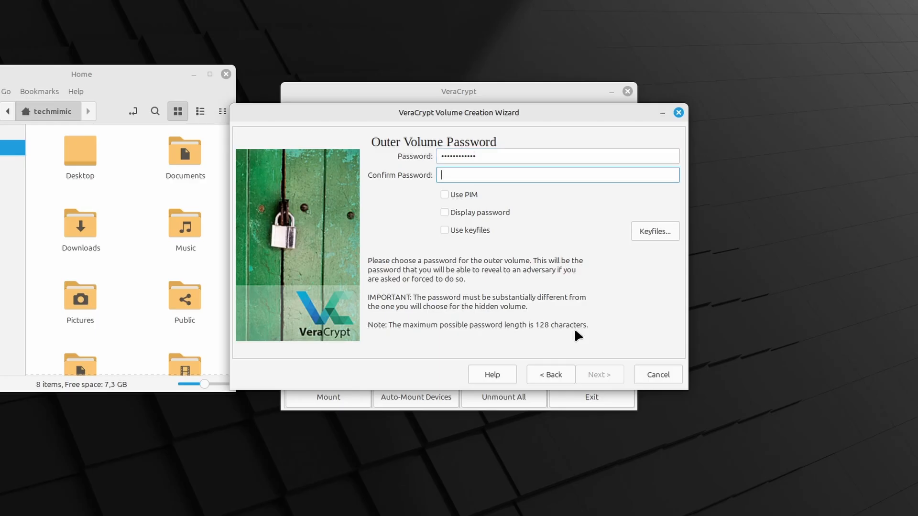
{"action": "type", "text": "••••••••••••"}
{"action": "left_click", "coordinate": [609, 375]}
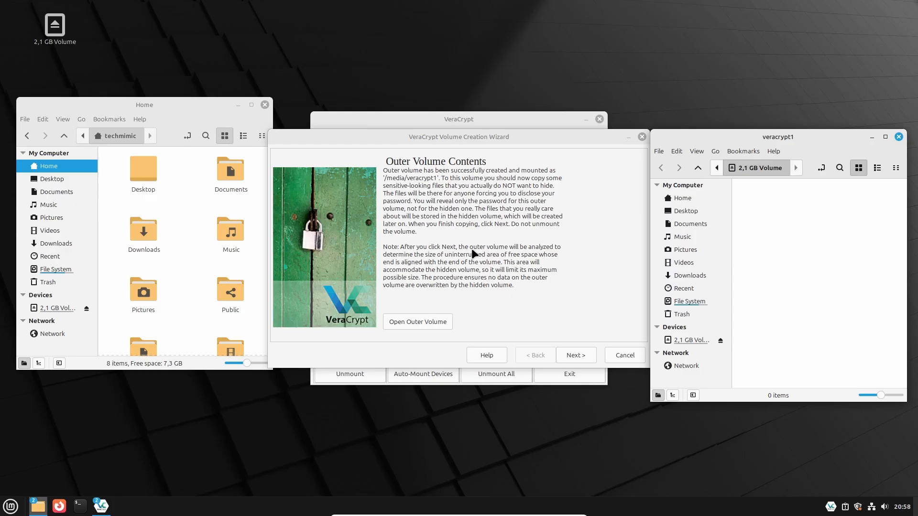
Create a text document named secret.txt on the mounted outer volume and write test text in it
{"action": "right_click", "coordinate": [776, 233]}
{"action": "mouse_move", "coordinate": [780, 252]}
{"action": "left_click", "coordinate": [724, 267]}
{"action": "type", "text": "secret.txt"}
{"action": "key", "text": "Return"}
{"action": "double_click", "coordinate": [774, 208]}
{"action": "left_click", "coordinate": [741, 304]}
{"action": "type", "text": "test test test test"}
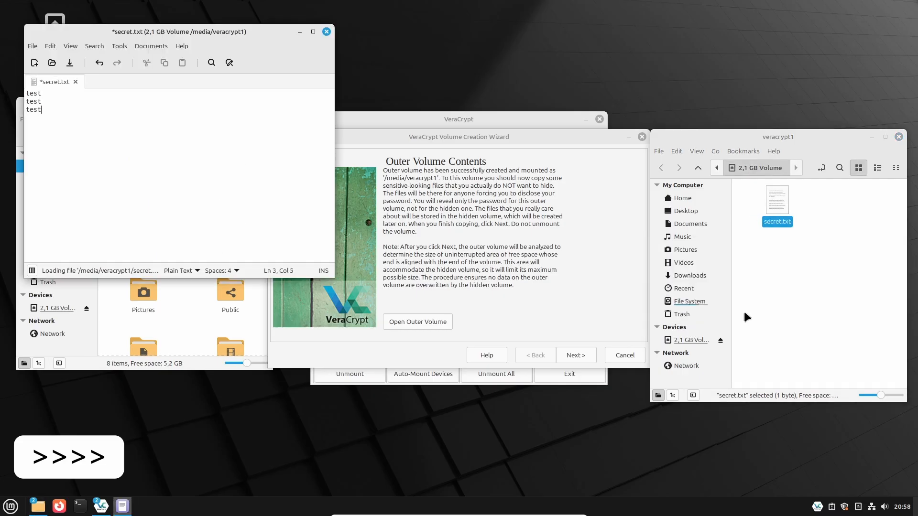
Close the text editor and duplicate secret.txt on the outer volume
{"action": "left_click", "coordinate": [327, 32]}
{"action": "left_click", "coordinate": [278, 192]}
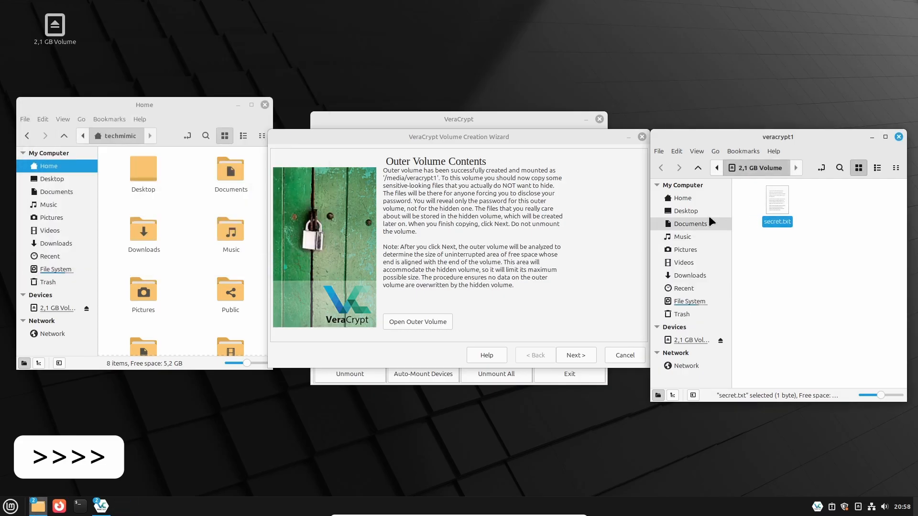
{"action": "key", "text": "ctrl+c"}
{"action": "key", "text": "ctrl+v"}
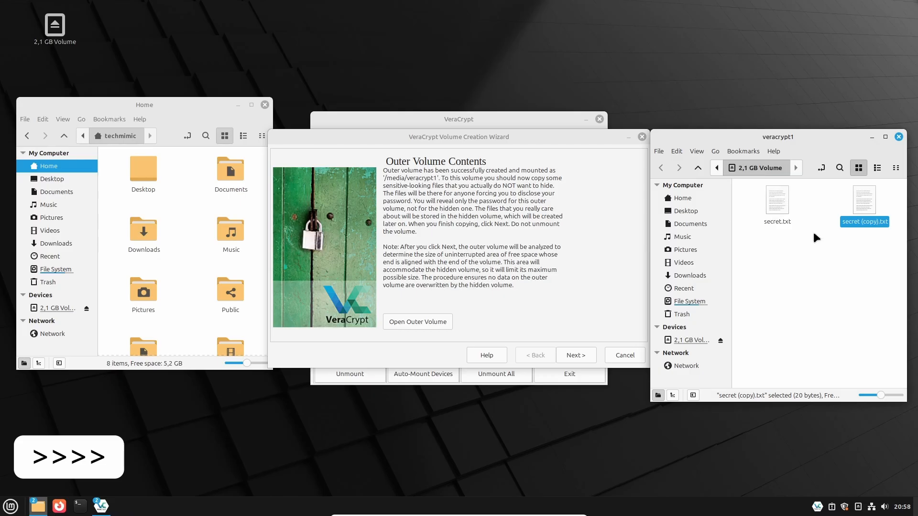
Rename the copied secret text file, adding 2 to its name
{"action": "left_click", "coordinate": [838, 219]}
{"action": "key", "text": "Right"}
{"action": "key", "text": "Right"}
{"action": "key", "text": "Right"}
{"action": "key", "text": "Right"}
{"action": "key", "text": "Right"}
{"action": "key", "text": "Delete"}
{"action": "key", "text": "Delete"}
{"action": "key", "text": "Delete"}
{"action": "key", "text": "Delete"}
{"action": "key", "text": "Delete"}
{"action": "key", "text": "Delete"}
{"action": "key", "text": "Delete"}
{"action": "type", "text": "2"}
{"action": "key", "text": "Return"}
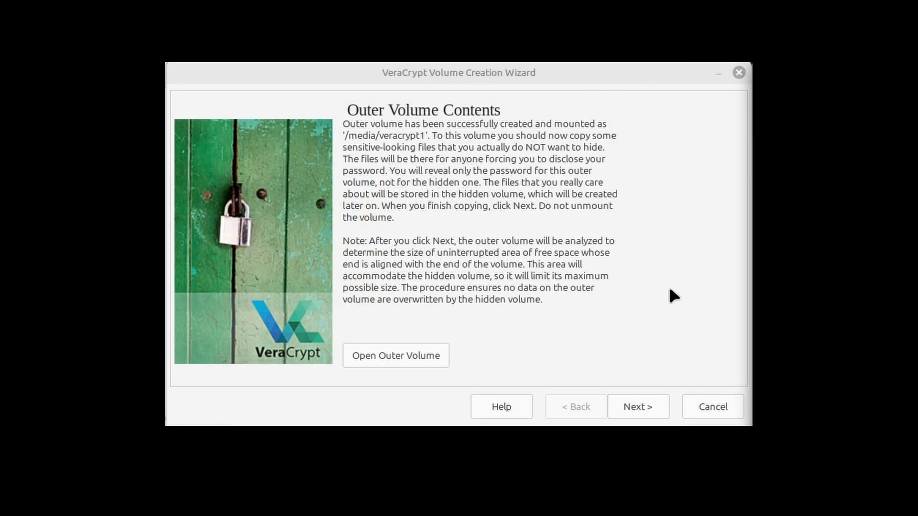
Proceed past the outer volume contents and keep AES and SHA-512 for the hidden volume
{"action": "left_click", "coordinate": [628, 405]}
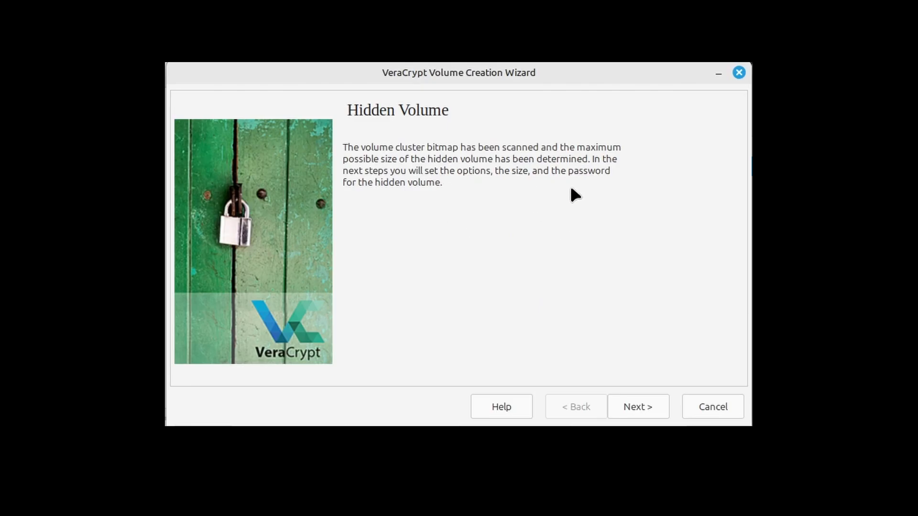
{"action": "left_click", "coordinate": [638, 415]}
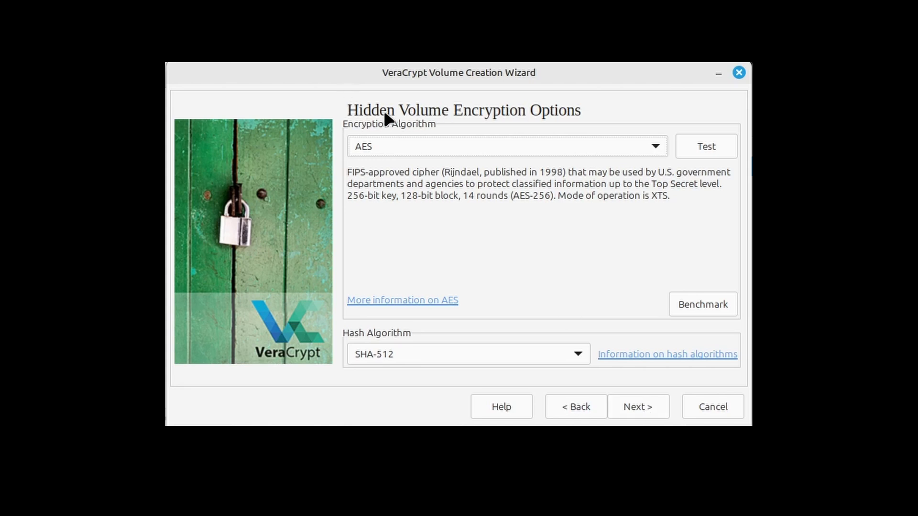
{"action": "left_click", "coordinate": [638, 401]}
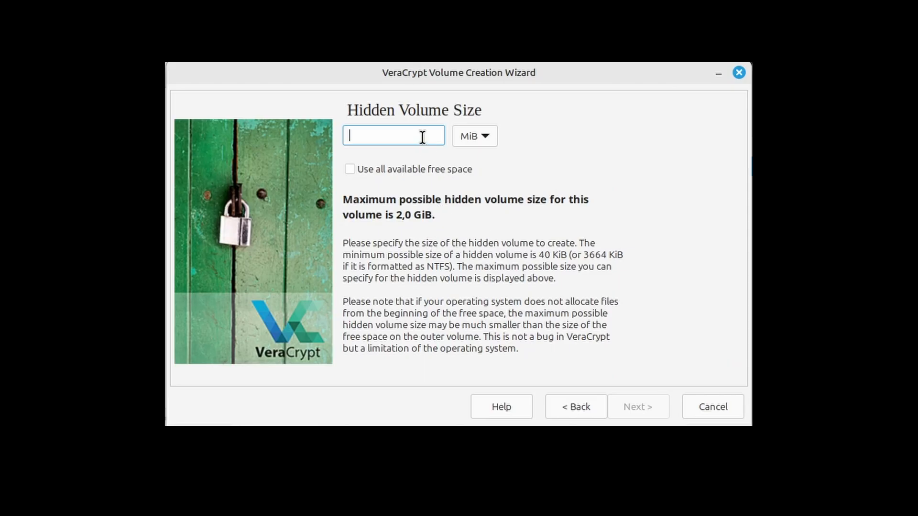
{"action": "type", "text": "2"}
{"action": "left_click", "coordinate": [466, 136]}
{"action": "left_click", "coordinate": [464, 138]}
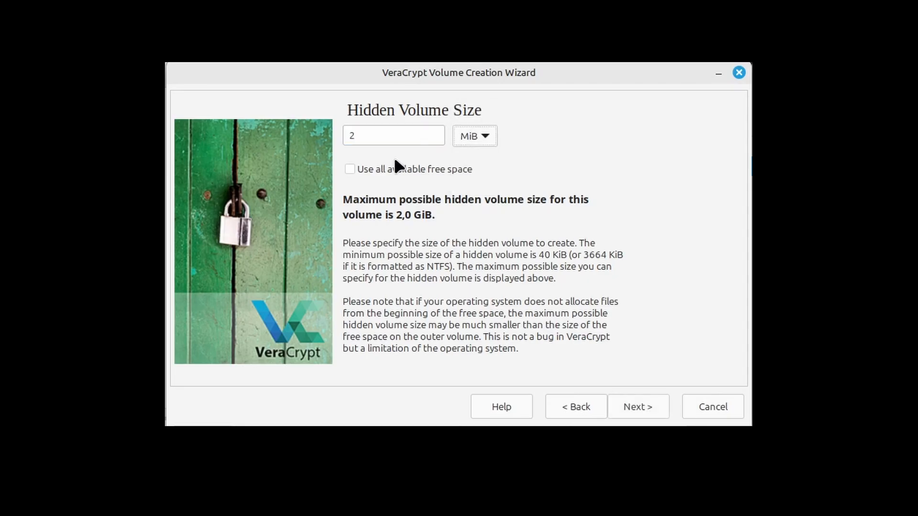
Make the hidden volume use all available free space and accept the size warning
{"action": "left_click", "coordinate": [395, 166]}
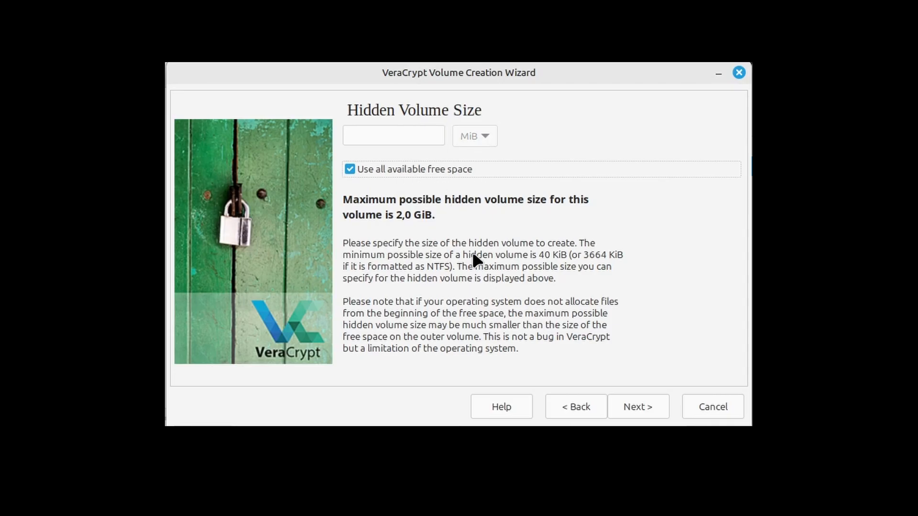
{"action": "left_click", "coordinate": [639, 407]}
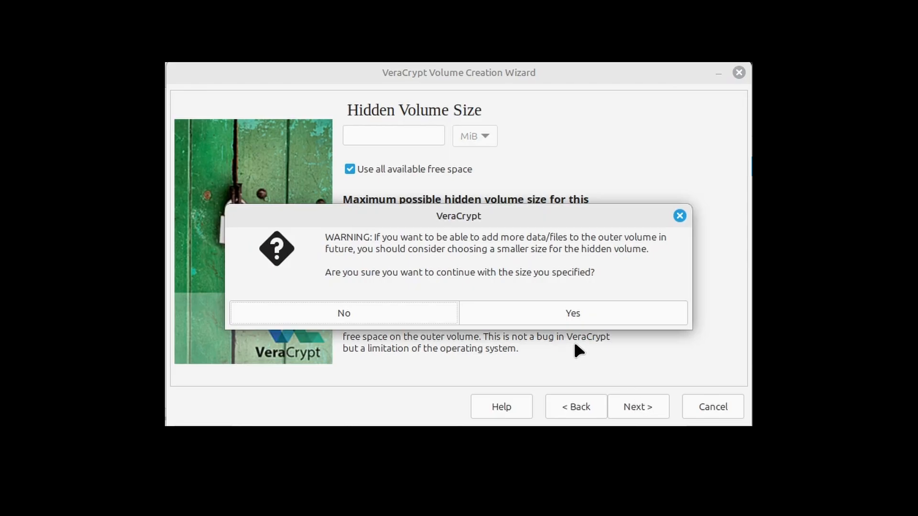
{"action": "left_click", "coordinate": [554, 316]}
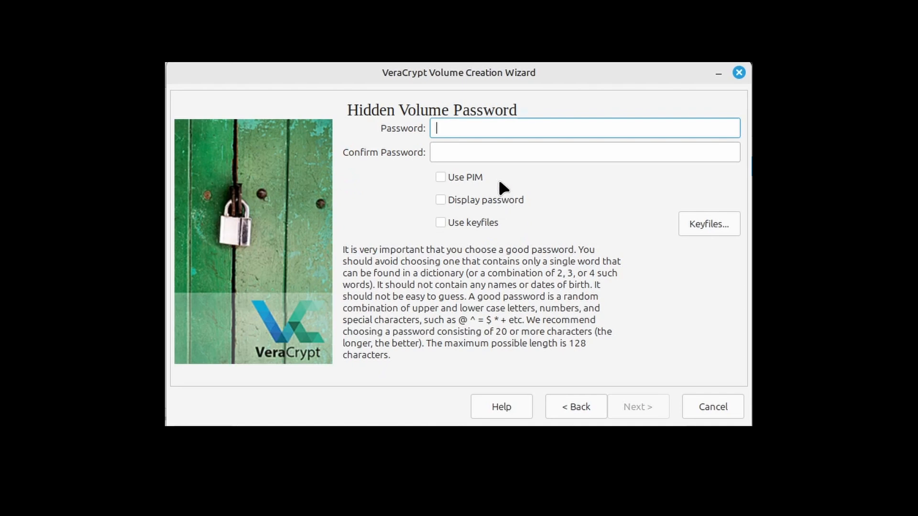
Enter and confirm the hidden volume password, then continue
{"action": "type", "text": "••••••••••••••••"}
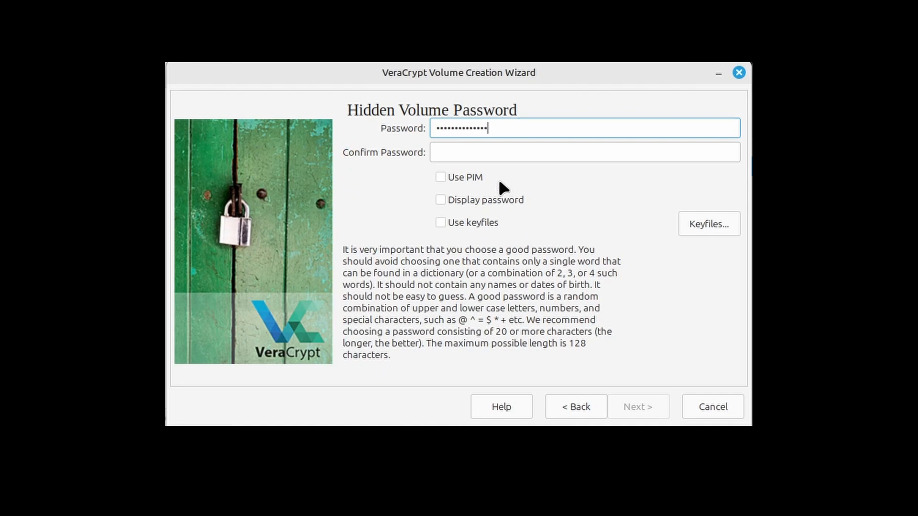
{"action": "type", "text": "••••"}
{"action": "key", "text": "Tab"}
{"action": "type", "text": "•••••"}
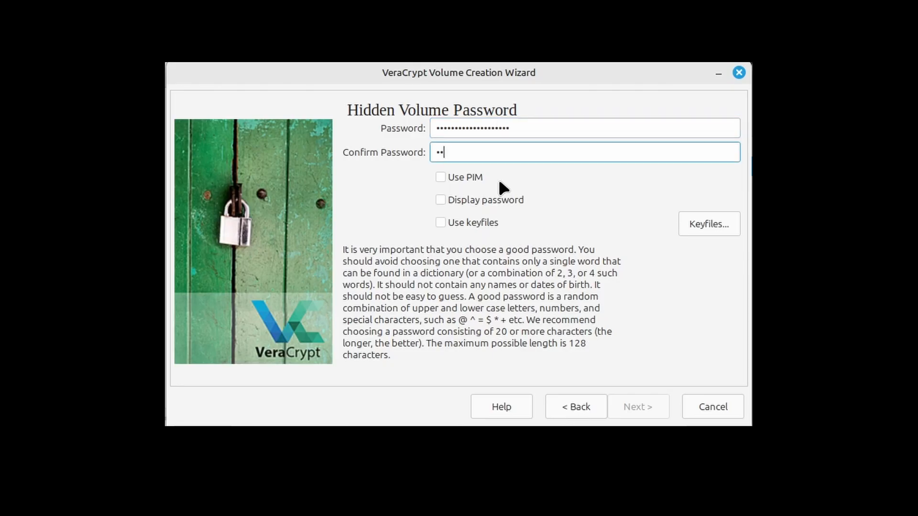
{"action": "type", "text": "•••••••••••••••"}
{"action": "left_click", "coordinate": [638, 407]}
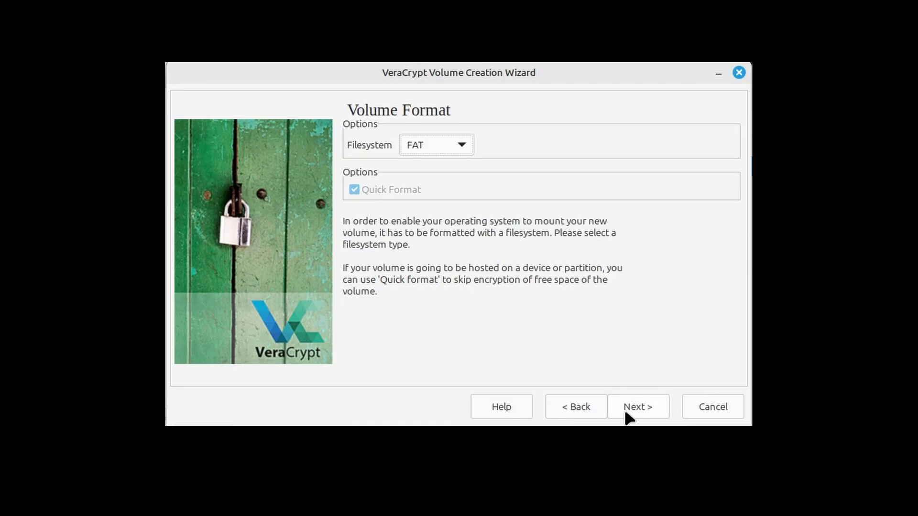
Format the hidden volume with the FAT filesystem and quick format, then dismiss the completion notice
{"action": "left_click", "coordinate": [628, 411]}
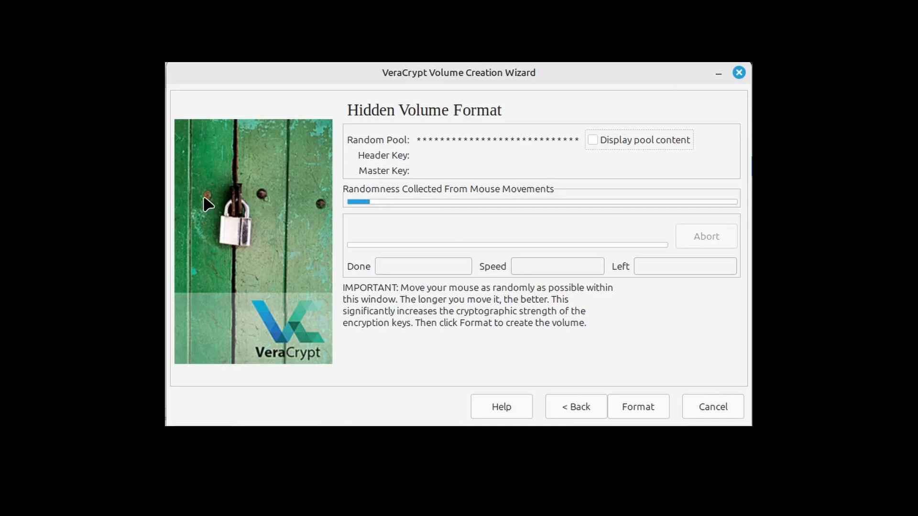
{"action": "left_click", "coordinate": [630, 401]}
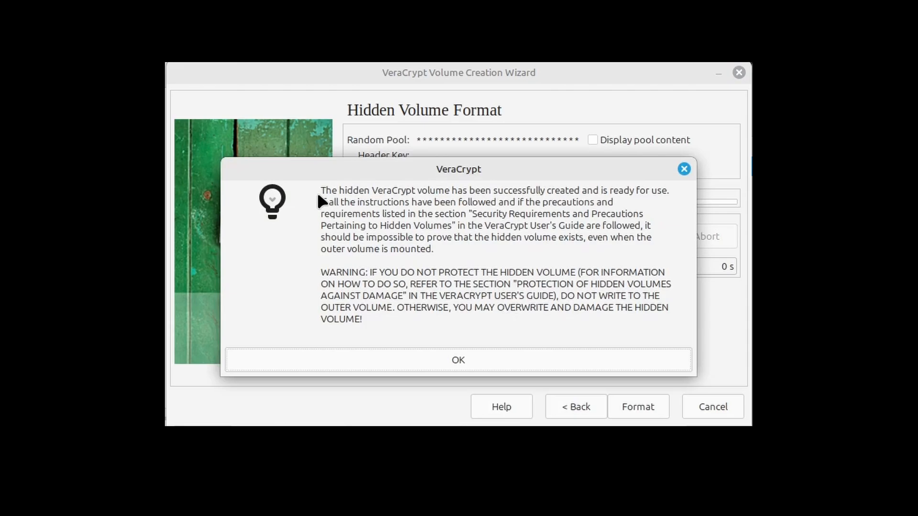
{"action": "left_click_drag", "start_coordinate": [321, 187], "coordinate": [665, 245]}
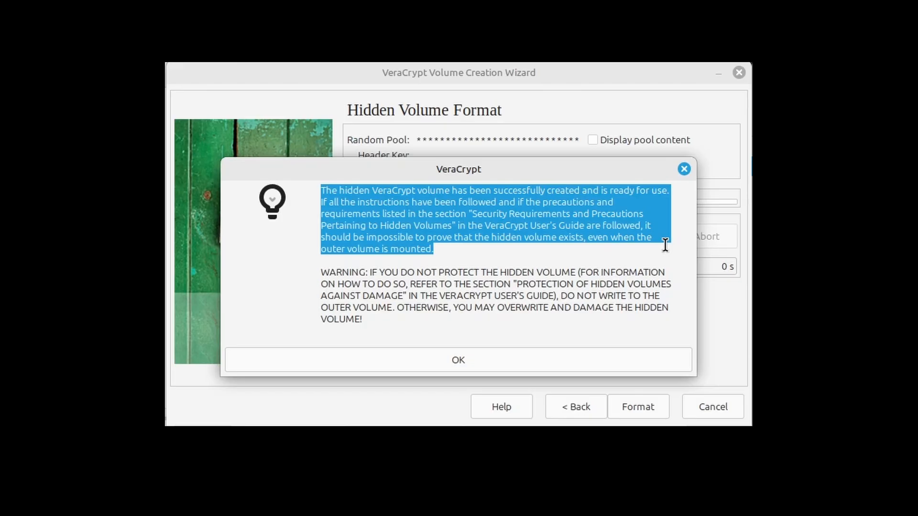
{"action": "left_click", "coordinate": [535, 365]}
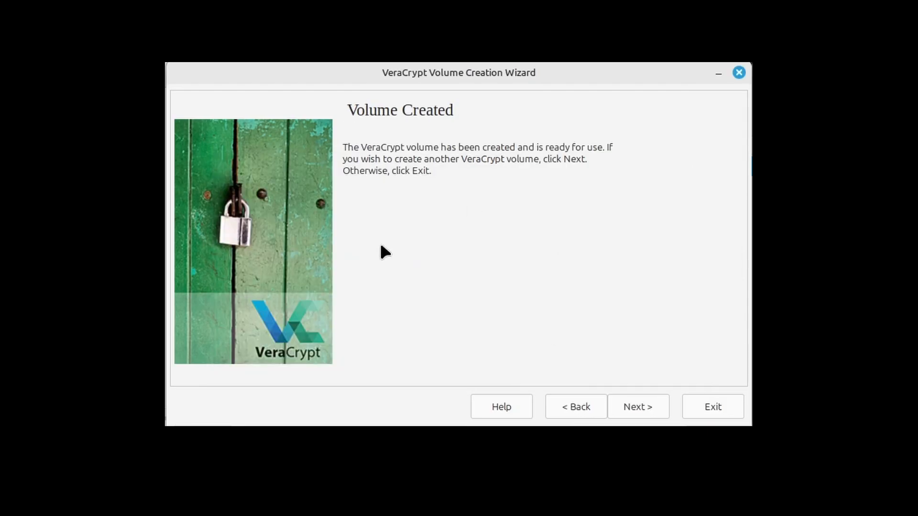
Exit the volume creation wizard
{"action": "left_click", "coordinate": [700, 412]}
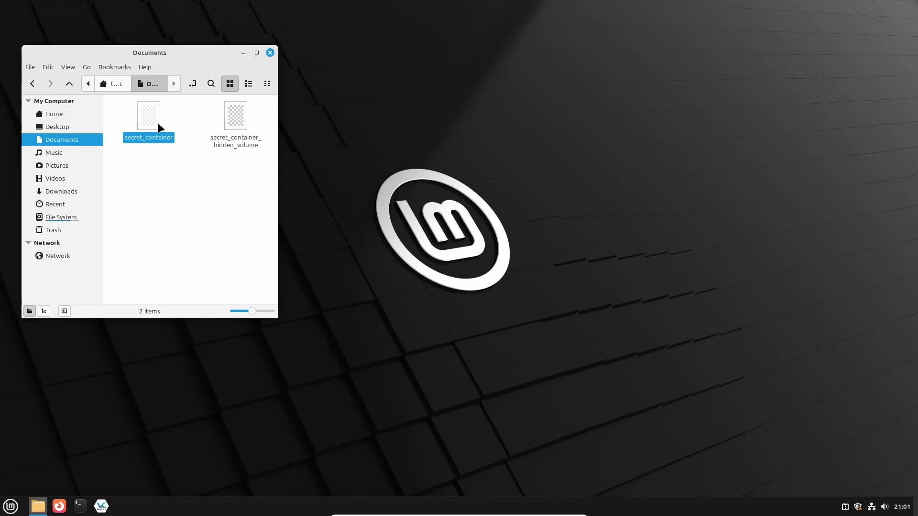
{"action": "left_click", "coordinate": [242, 139]}
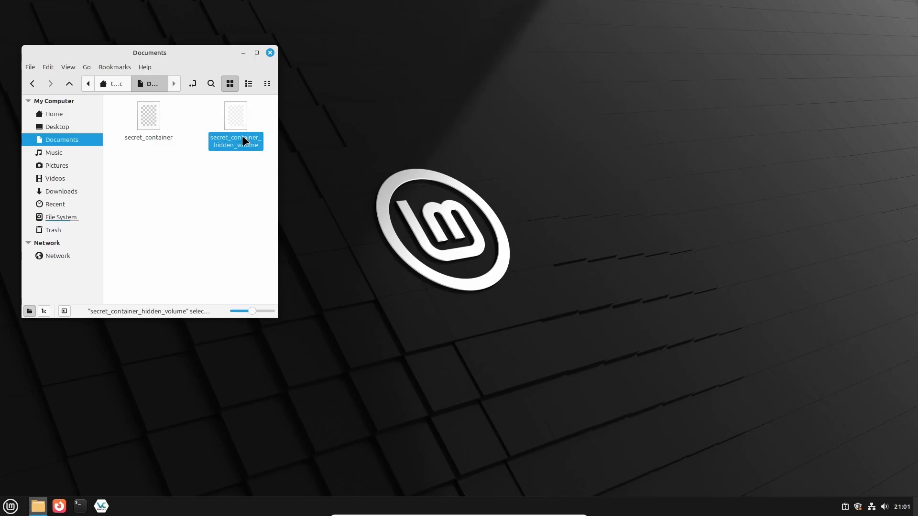
{"action": "left_click", "coordinate": [228, 184]}
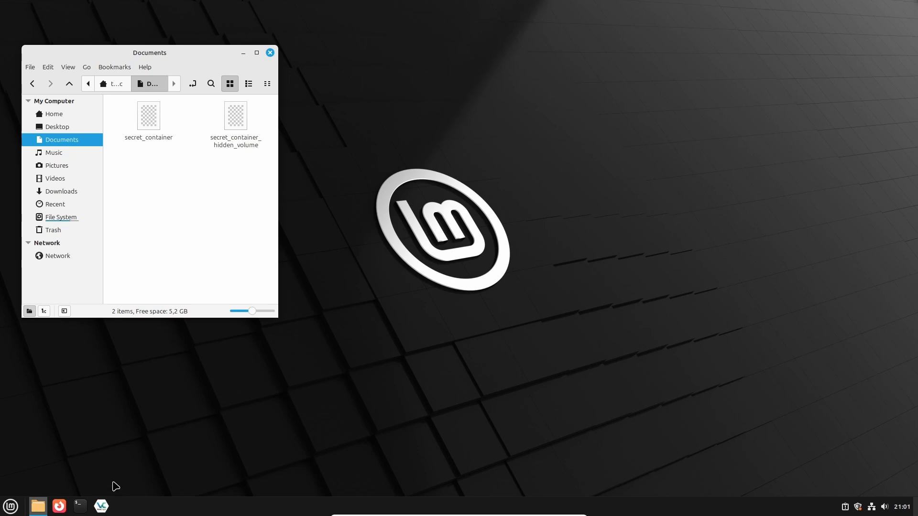
Open VeraCrypt, select the secret_container_hidden_volume file from Documents, and start mounting it
{"action": "left_click", "coordinate": [102, 507]}
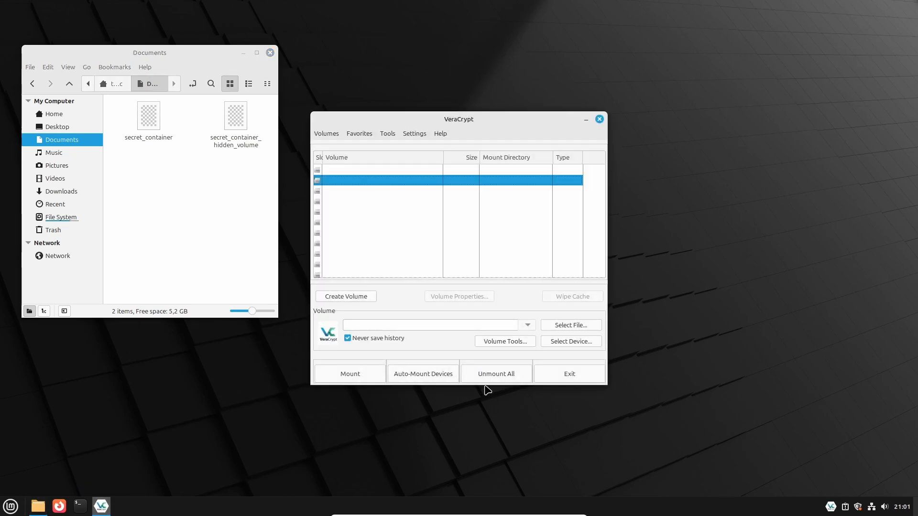
{"action": "left_click", "coordinate": [567, 325]}
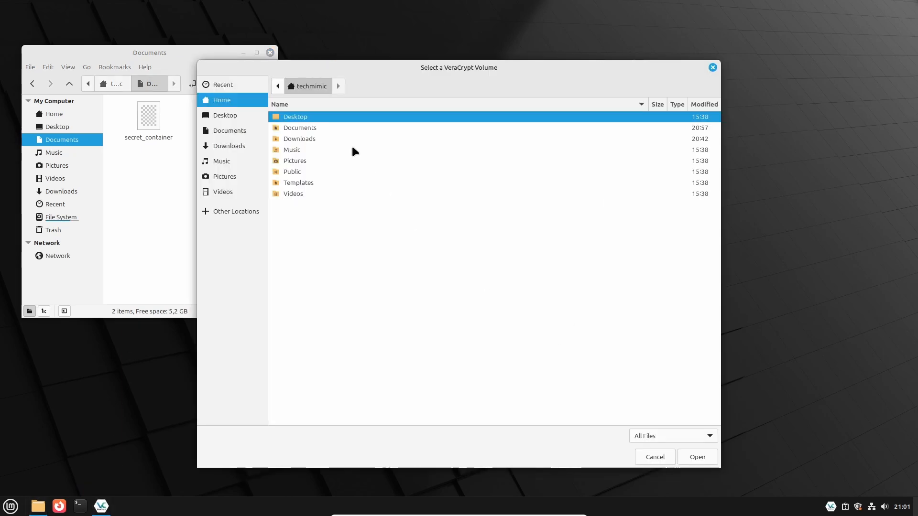
{"action": "double_click", "coordinate": [325, 128]}
{"action": "double_click", "coordinate": [325, 128]}
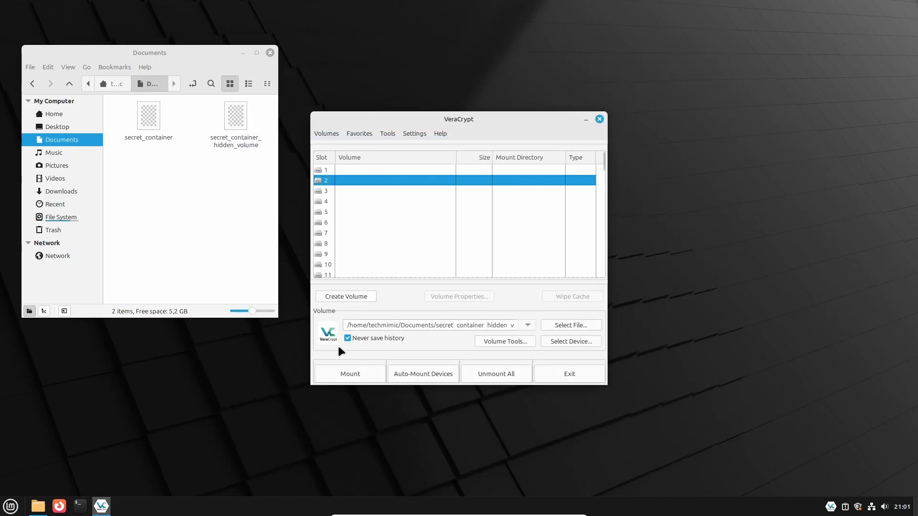
{"action": "left_click", "coordinate": [339, 370]}
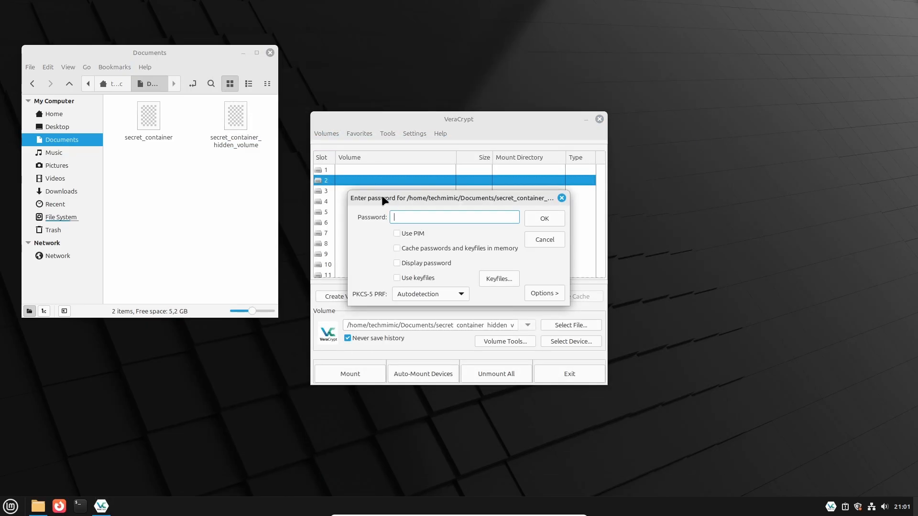
Enter the outer volume password and the administrator password to mount the volume
{"action": "type", "text": "test1"}
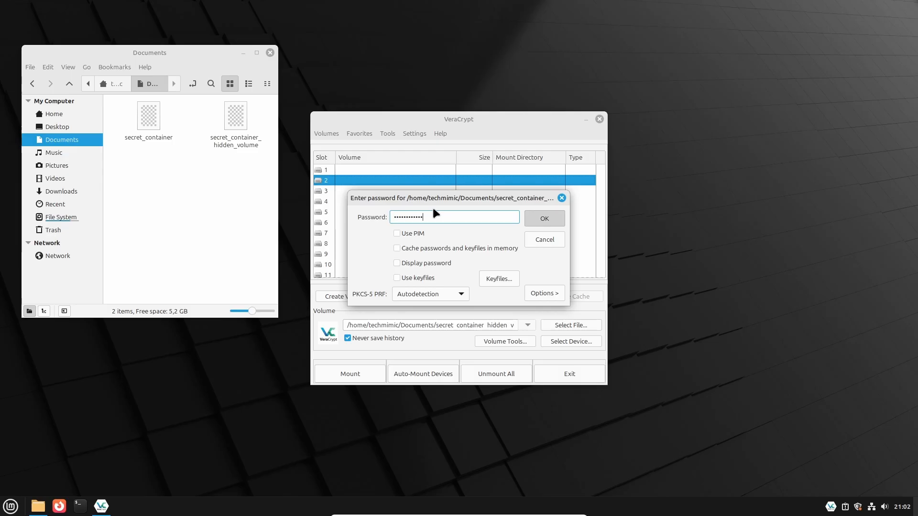
{"action": "key", "text": "Return"}
{"action": "type", "text": "test1"}
{"action": "key", "text": "Return"}
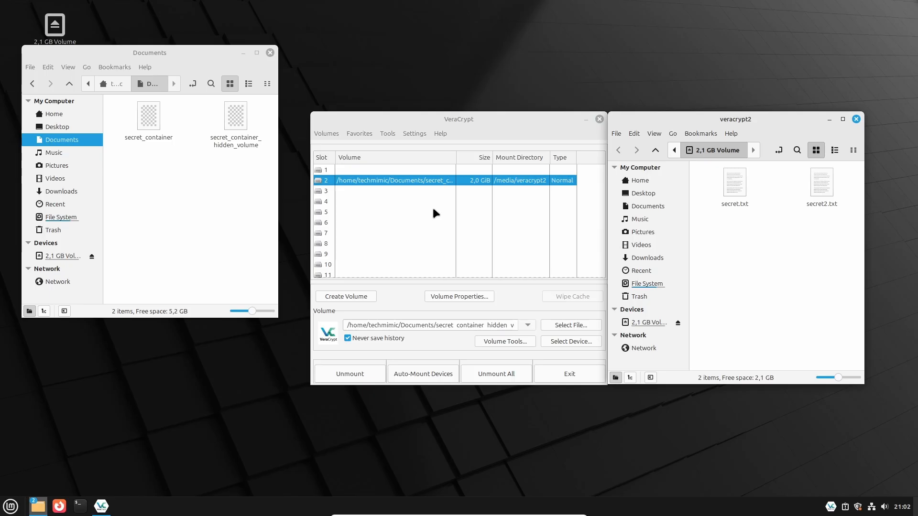
Open the mounted 2,1 GB Volume in the file manager and inspect its decoy files
{"action": "left_click", "coordinate": [855, 119]}
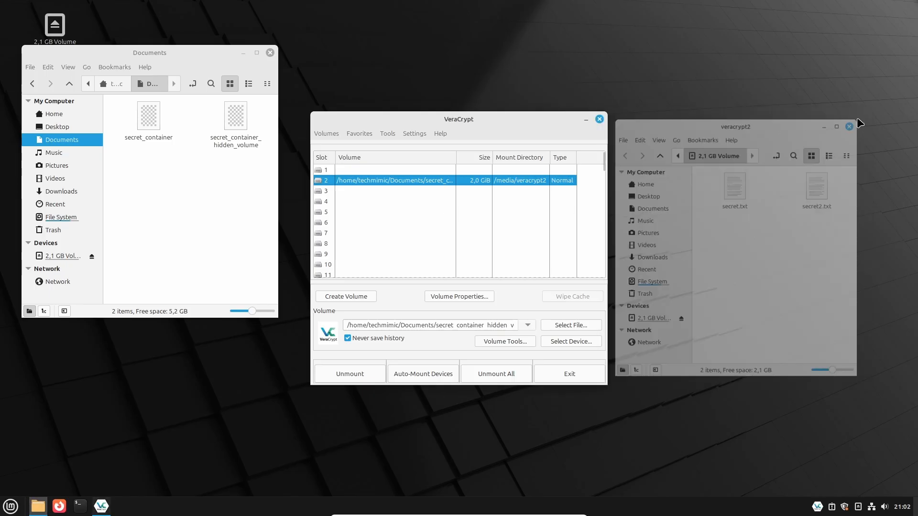
{"action": "left_click", "coordinate": [64, 255]}
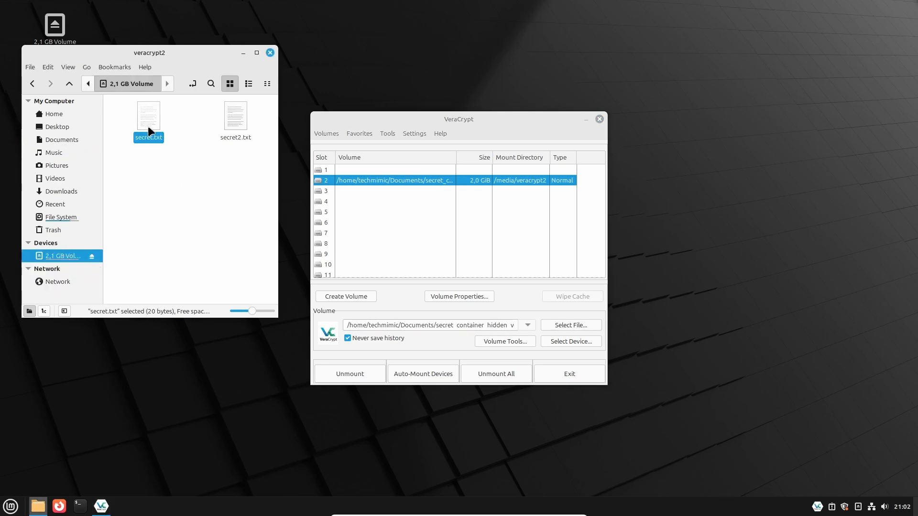
{"action": "left_click", "coordinate": [234, 119]}
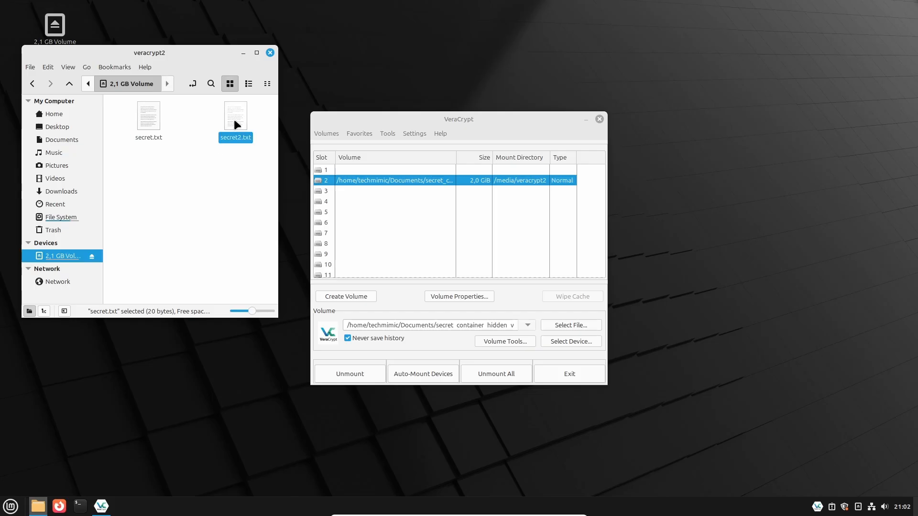
{"action": "left_click", "coordinate": [184, 181]}
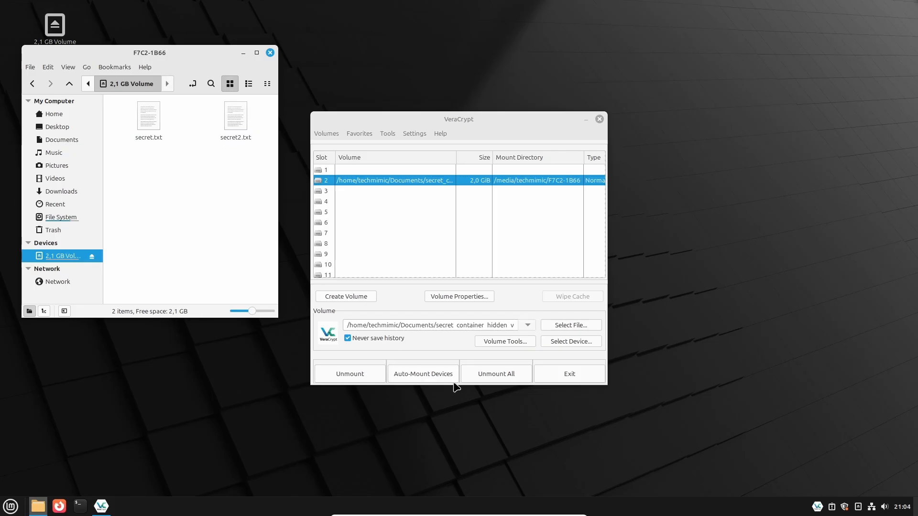
Unmount the volume and mount it again with the hidden volume password
{"action": "left_click", "coordinate": [366, 376]}
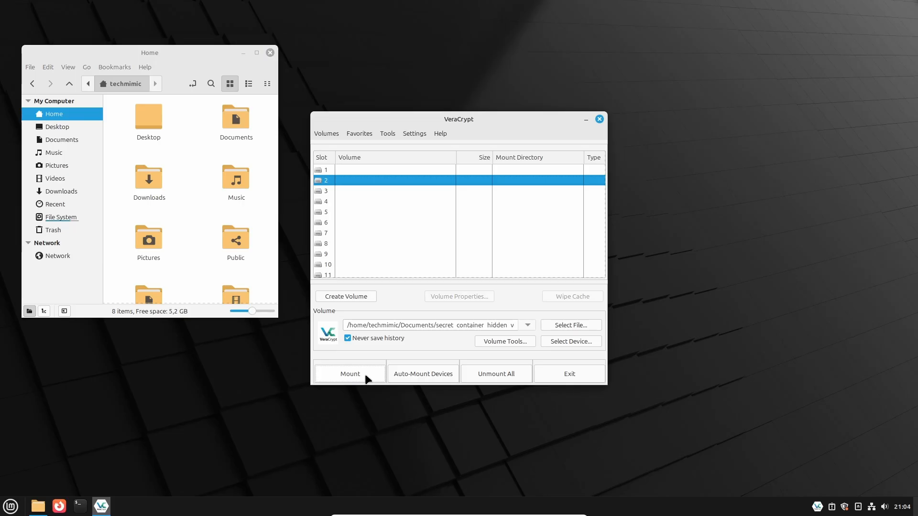
{"action": "left_click", "coordinate": [366, 378]}
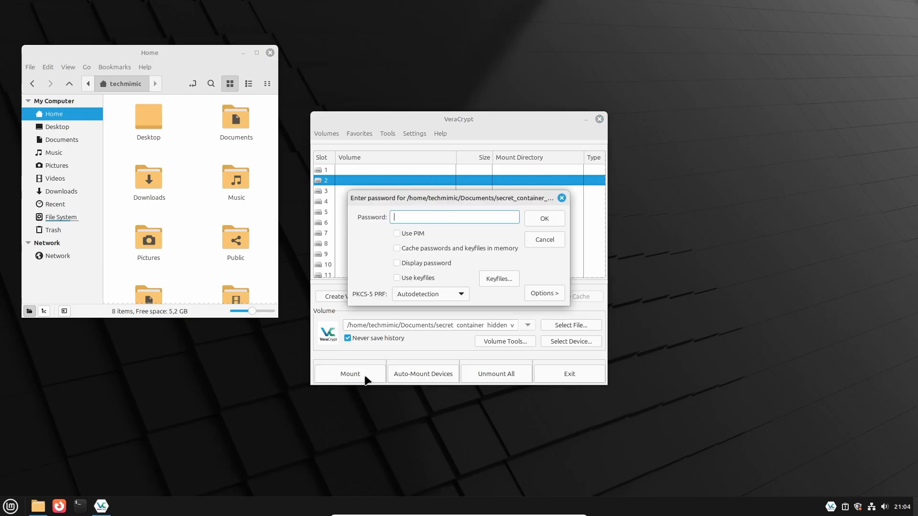
{"action": "type", "text": "••••••••••••••••••••••"}
{"action": "key", "text": "Return"}
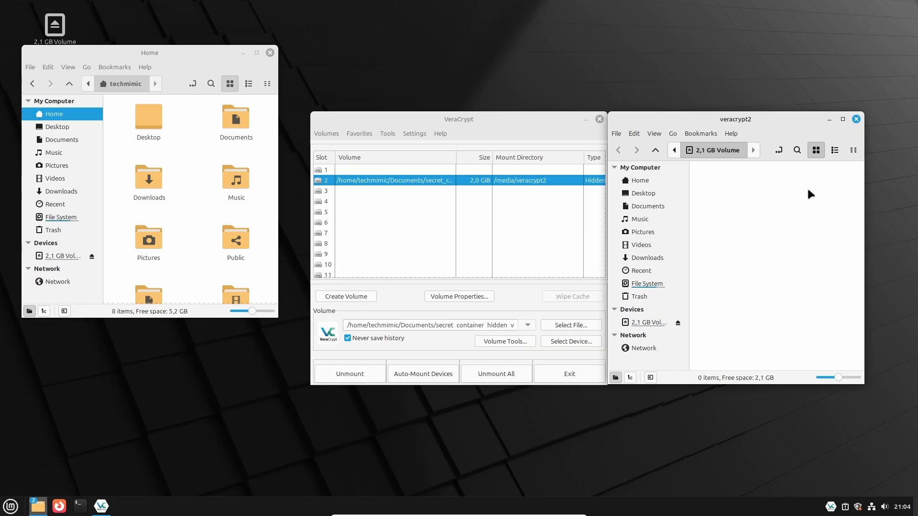
Create a new empty document named extremely_secret.txt in the mounted hidden volume and open it
{"action": "left_click", "coordinate": [855, 119]}
{"action": "left_click", "coordinate": [70, 258]}
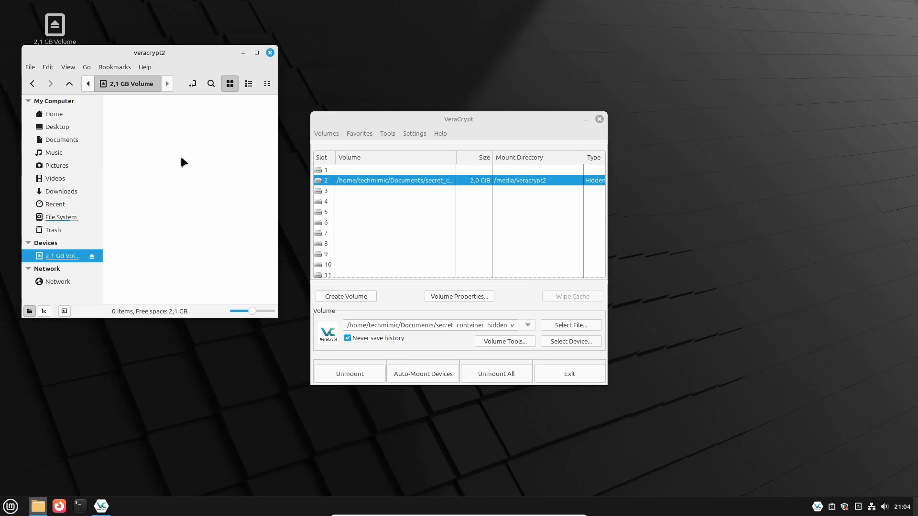
{"action": "right_click", "coordinate": [164, 159]}
{"action": "mouse_move", "coordinate": [268, 178]}
{"action": "left_click", "coordinate": [308, 191]}
{"action": "type", "text": "extremel"}
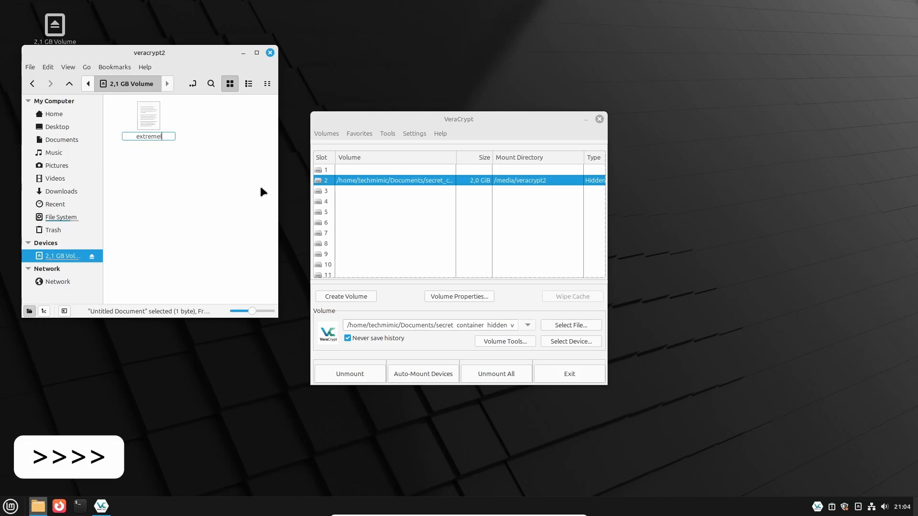
{"action": "type", "text": "y_secret.txt"}
{"action": "key", "text": "Return"}
{"action": "key", "text": "Return"}
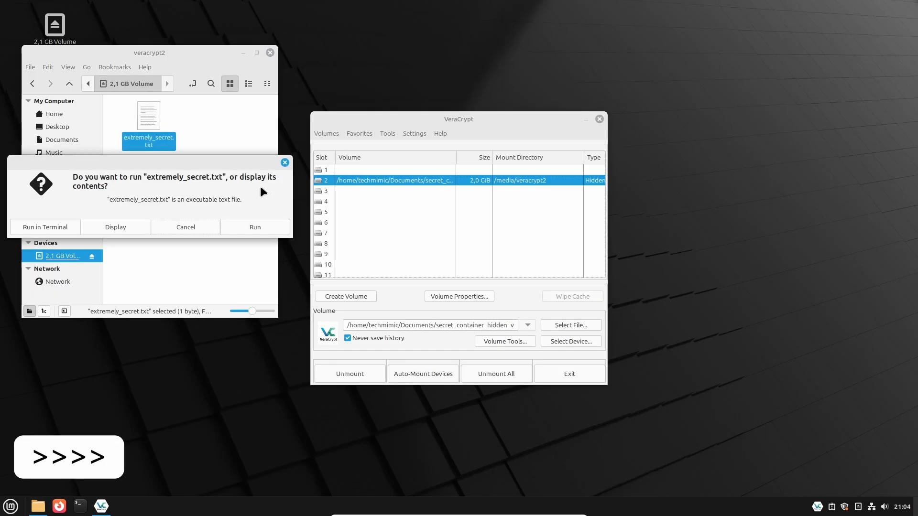
Display the file's contents, write four lines of Test, and save it when closing the editor
{"action": "left_click", "coordinate": [148, 227]}
{"action": "type", "text": "Test"}
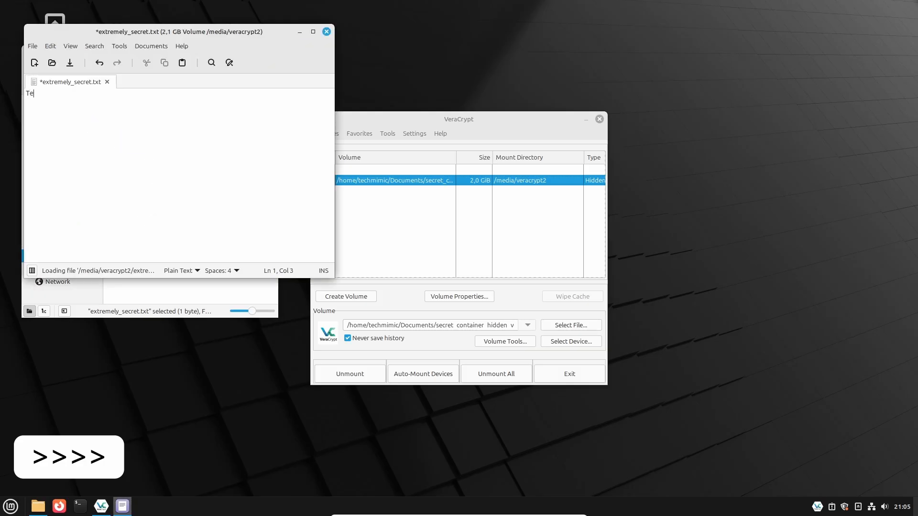
{"action": "key", "text": "Return"}
{"action": "type", "text": "Test"}
{"action": "key", "text": "Return"}
{"action": "type", "text": "Test"}
{"action": "key", "text": "Return"}
{"action": "type", "text": "Test"}
{"action": "key", "text": "ctrl+q"}
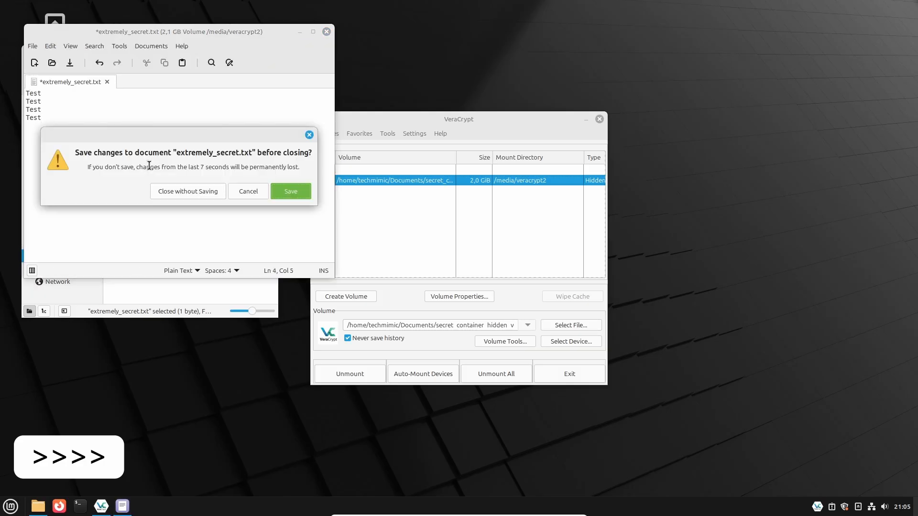
{"action": "key", "text": "Return"}
{"action": "left_click", "coordinate": [161, 206]}
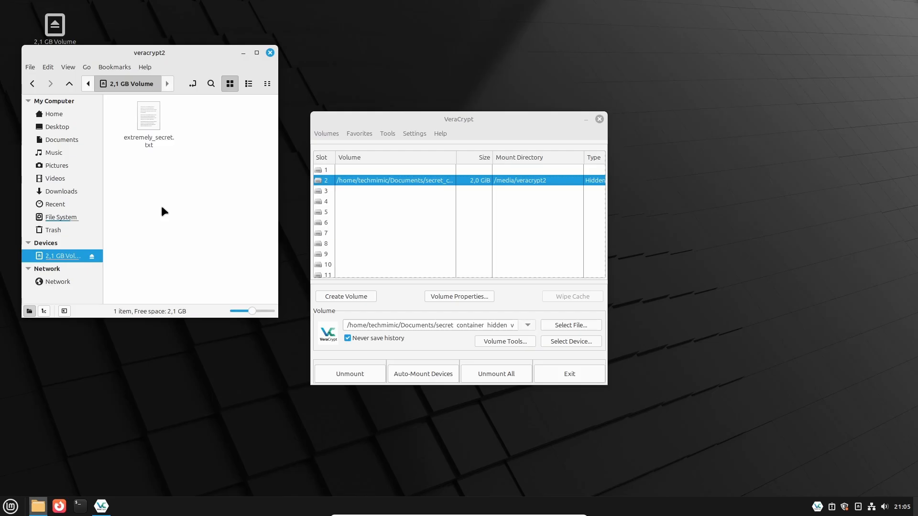
Unmount all volumes, then remount the container with the outer volume and administrator passwords and close the volume window
{"action": "left_click", "coordinate": [487, 372]}
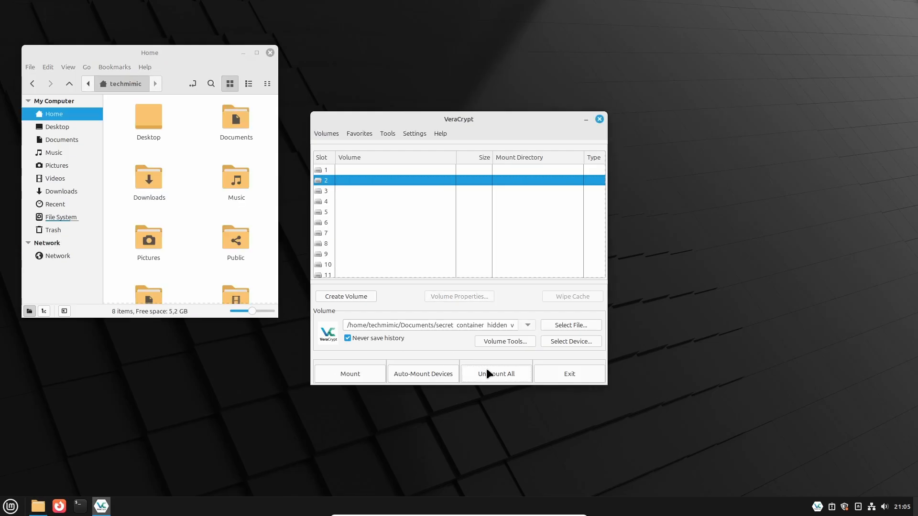
{"action": "left_click", "coordinate": [351, 370]}
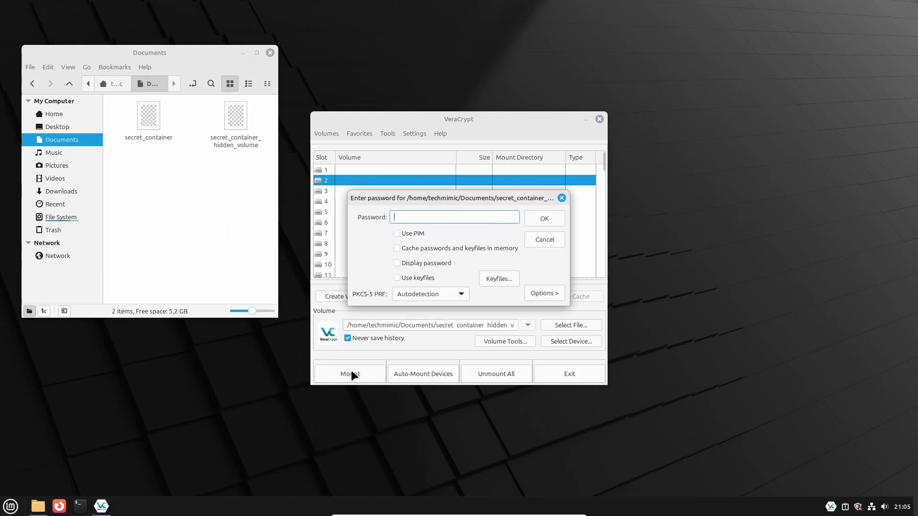
{"action": "type", "text": "••"}
{"action": "key", "text": "Return"}
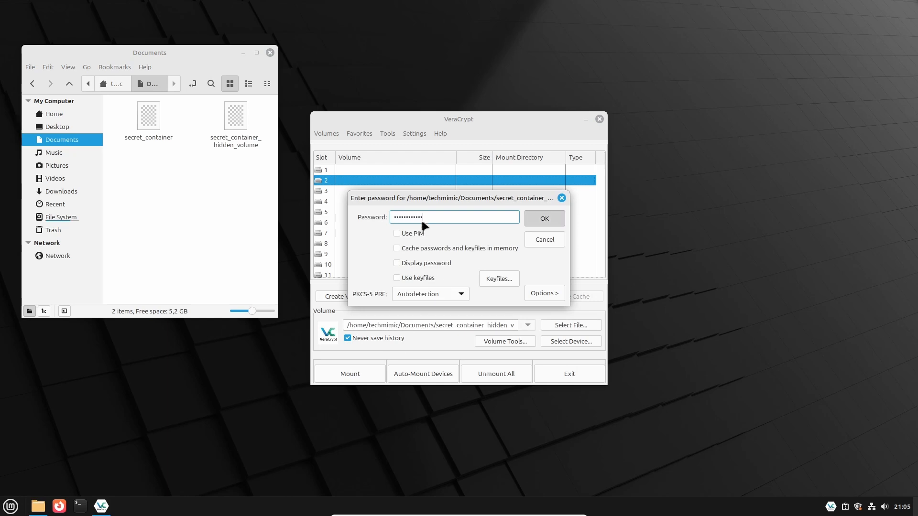
{"action": "type", "text": "•••••••"}
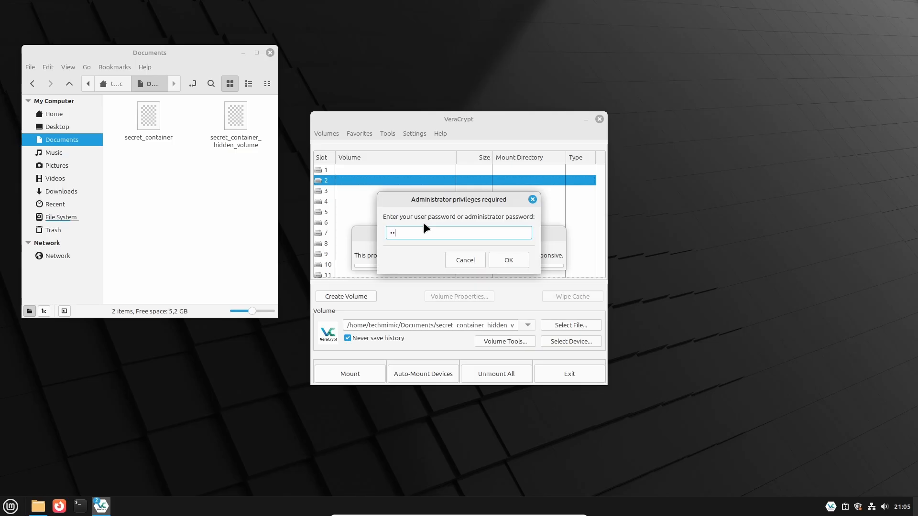
{"action": "key", "text": "Return"}
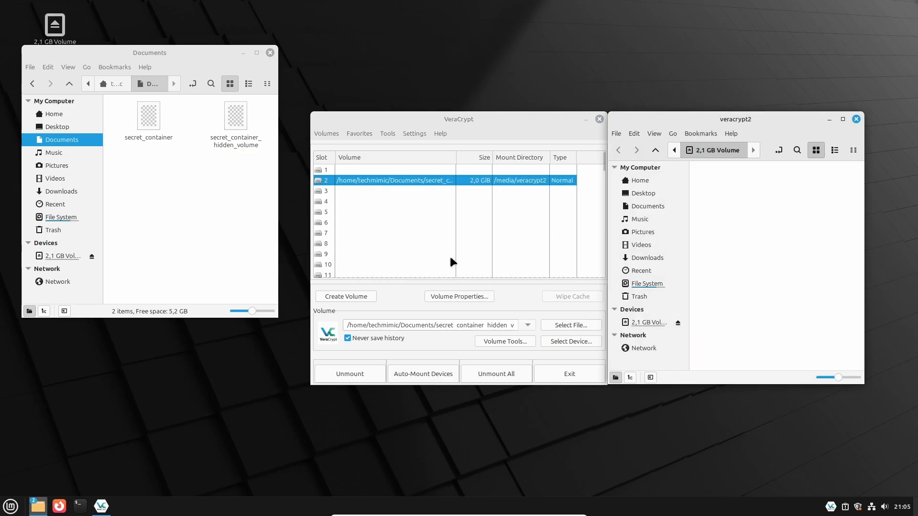
{"action": "left_click_drag", "start_coordinate": [834, 231], "coordinate": [708, 175]}
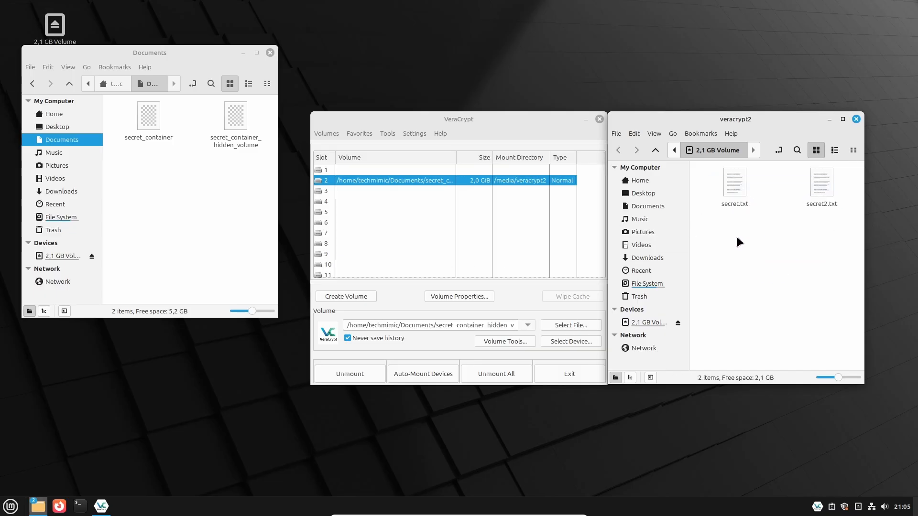
{"action": "left_click", "coordinate": [855, 119]}
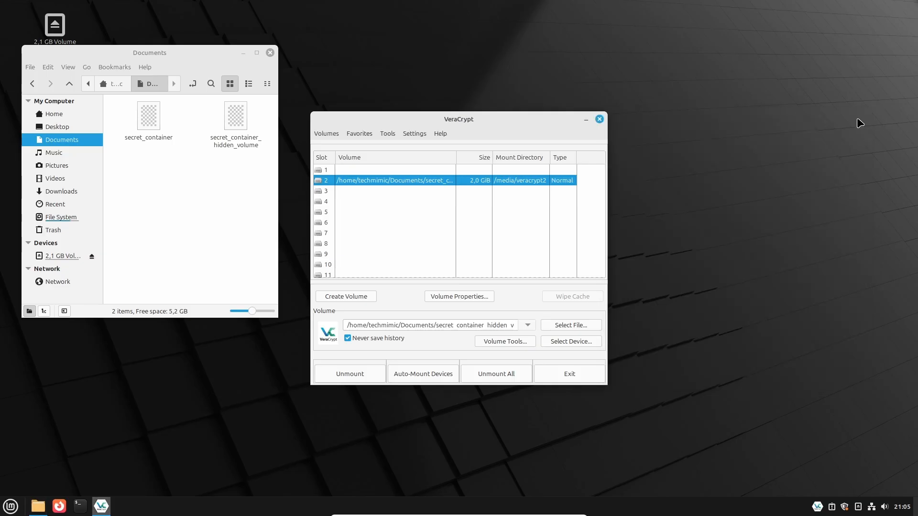